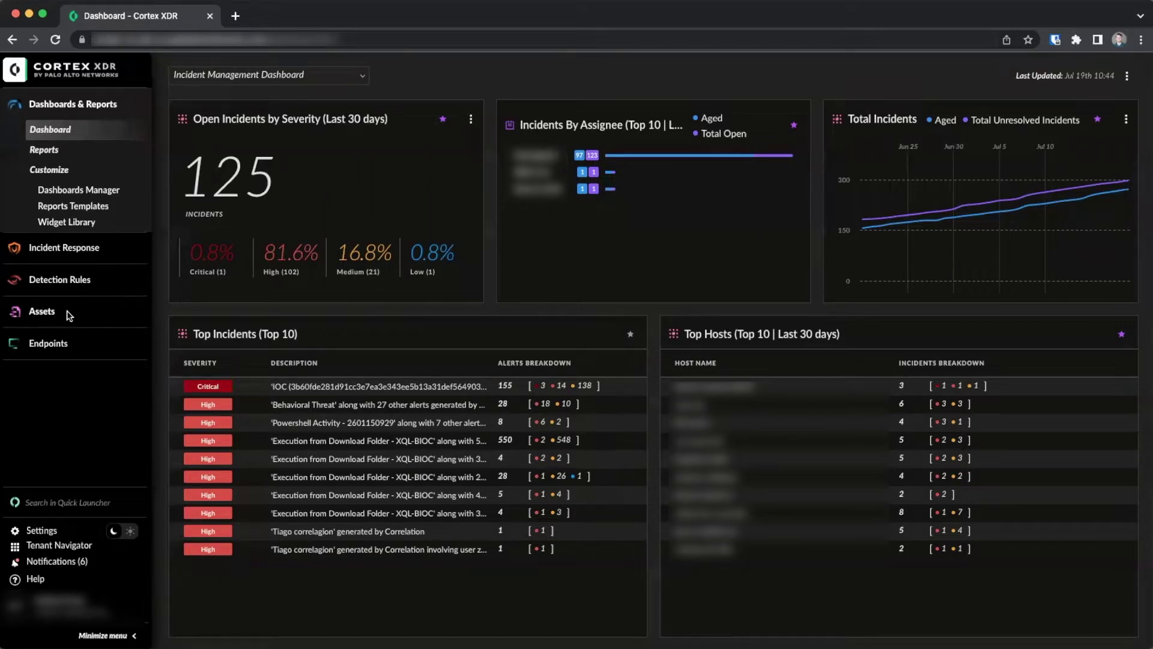
# - Go to the Prevention Profiles list under Endpoints > Policy Management
pyautogui.click(59, 344)
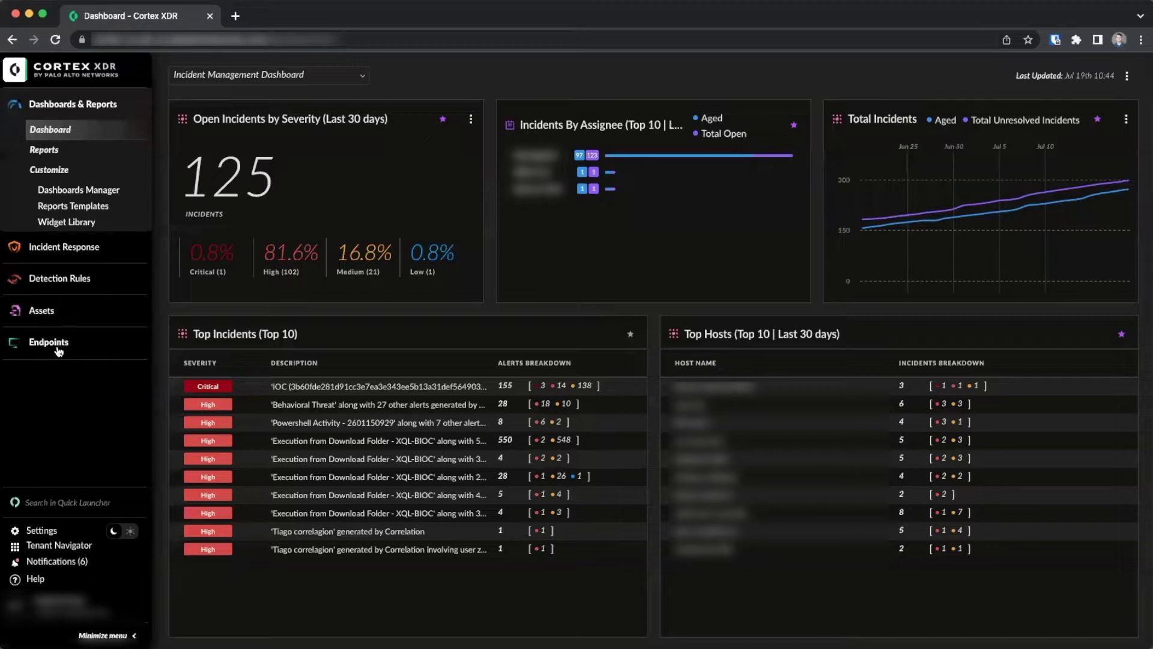
pyautogui.click(63, 317)
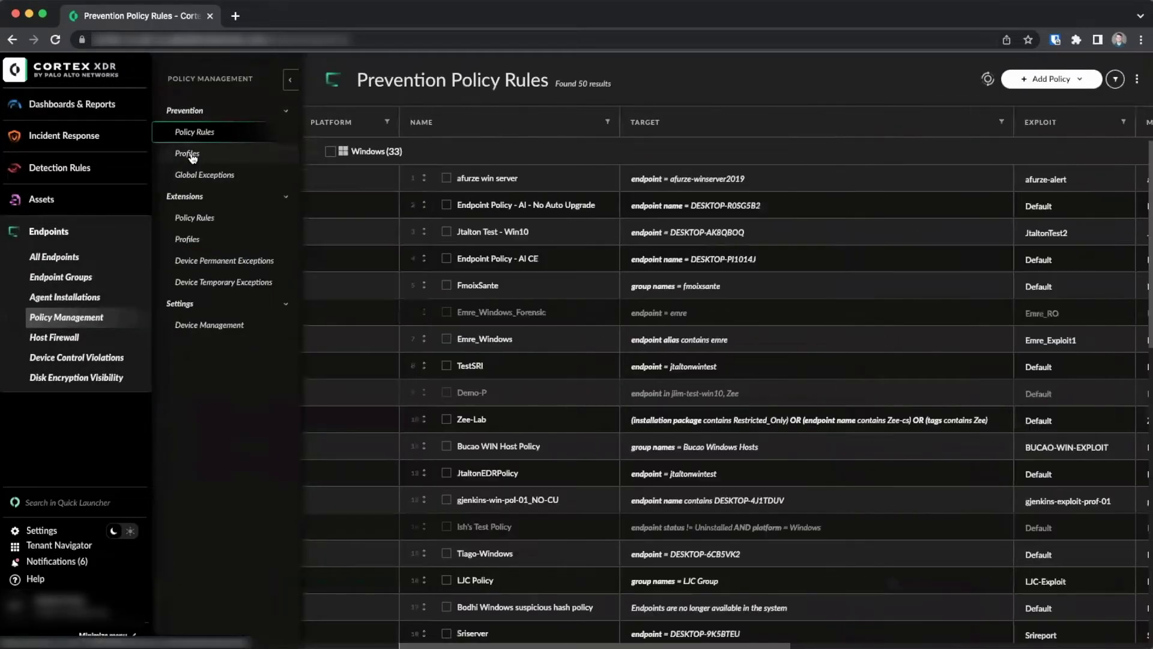
pyautogui.click(189, 154)
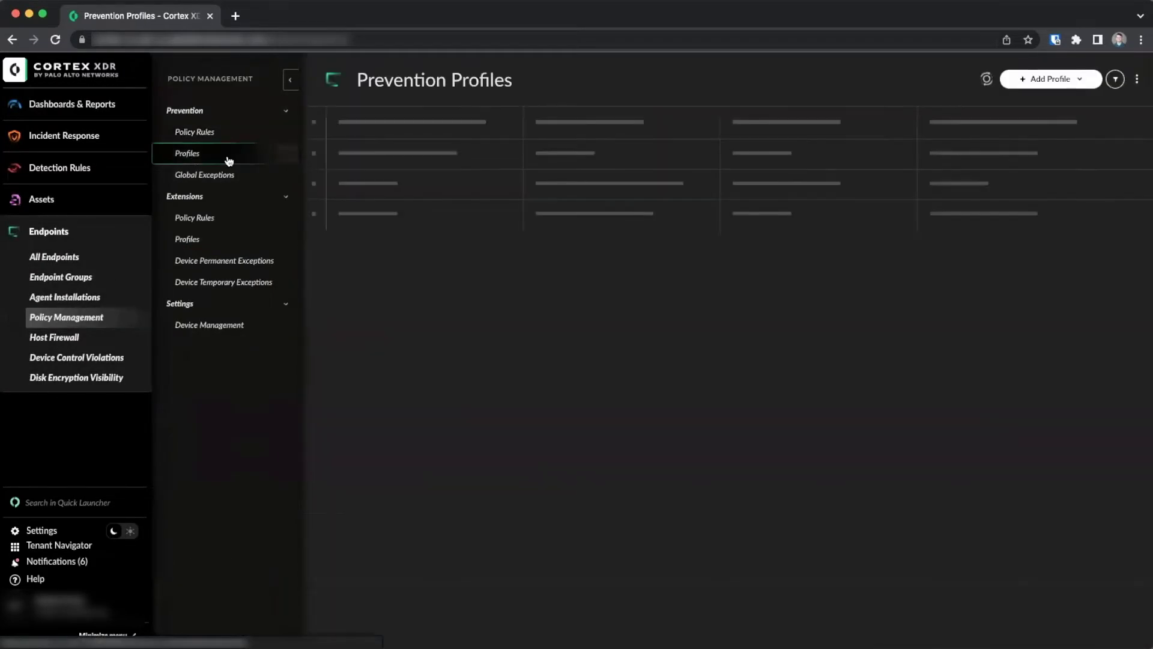
# - Start a new profile from scratch with platform Windows and type Agent Settings
pyautogui.click(1051, 78)
pyautogui.click(1052, 106)
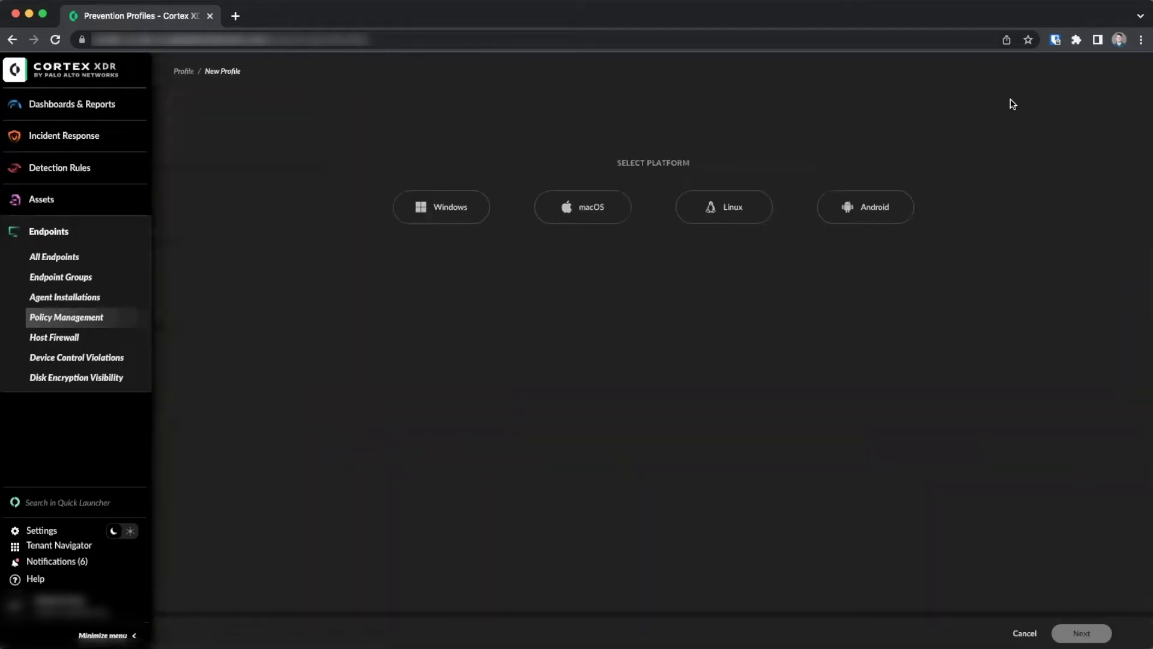
pyautogui.click(454, 209)
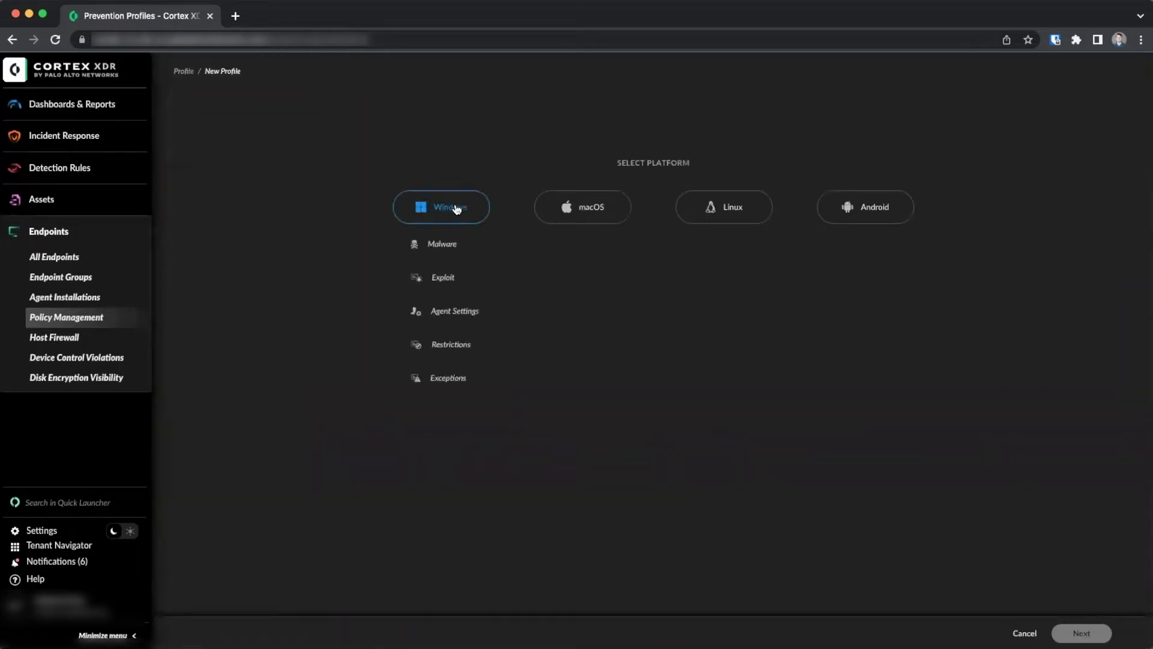
pyautogui.click(441, 282)
pyautogui.click(445, 313)
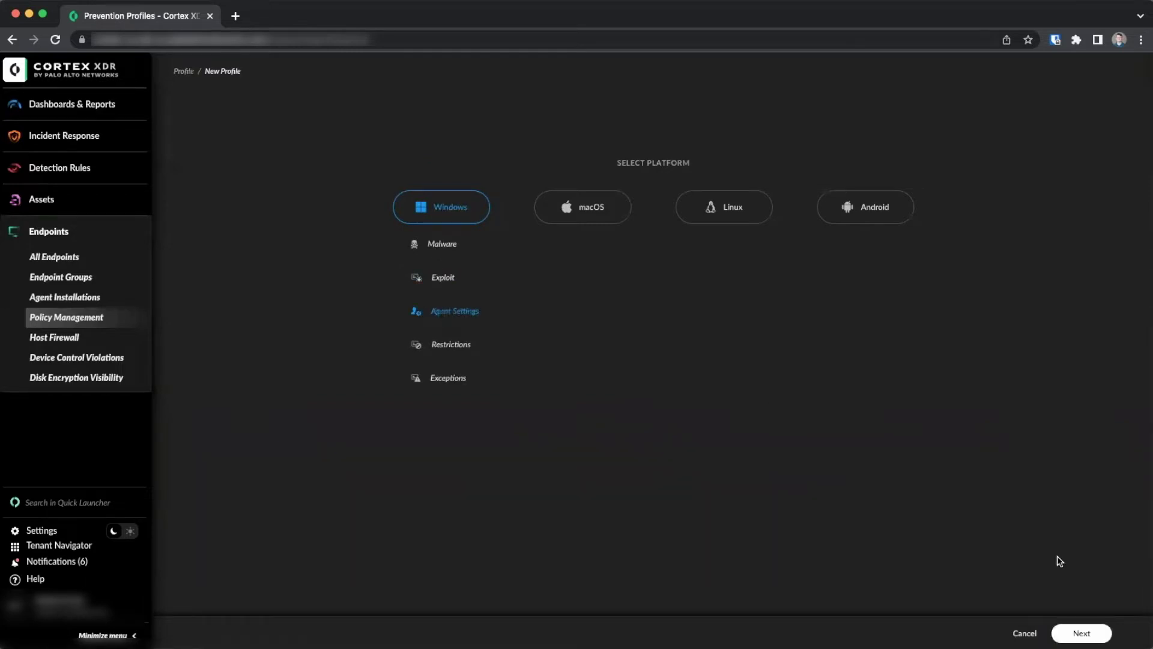
# - Name the profile 'Enable Host Insights' and set XDR Pro Endpoints capabilities to Enabled
pyautogui.click(1081, 633)
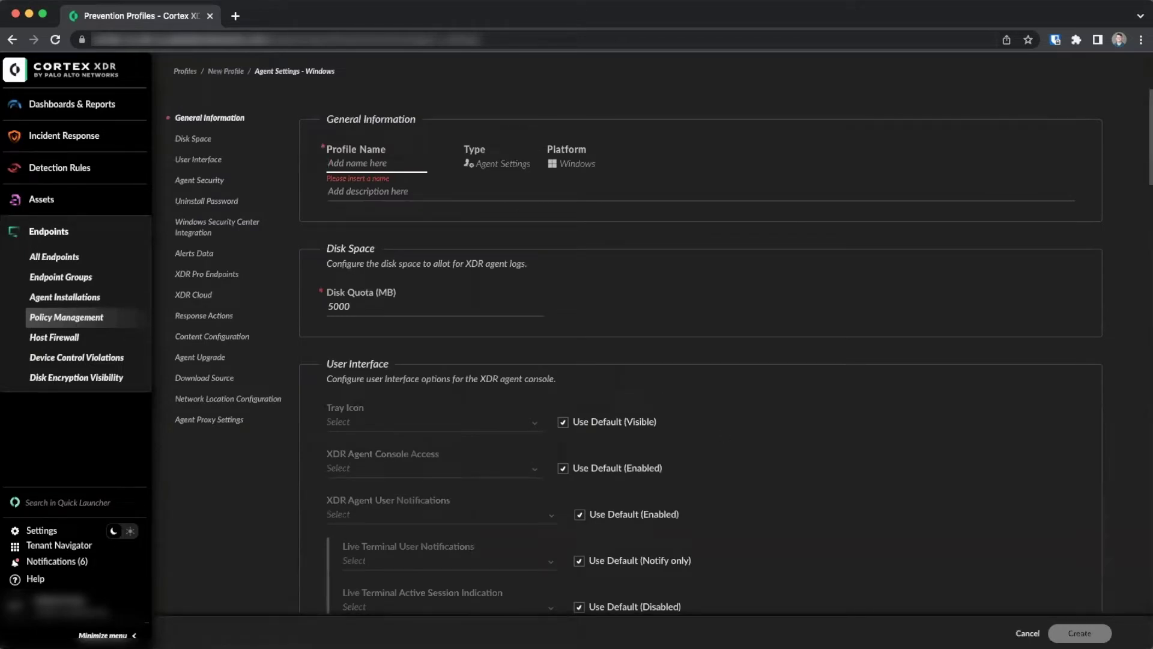
pyautogui.write('Enable Host Insights')
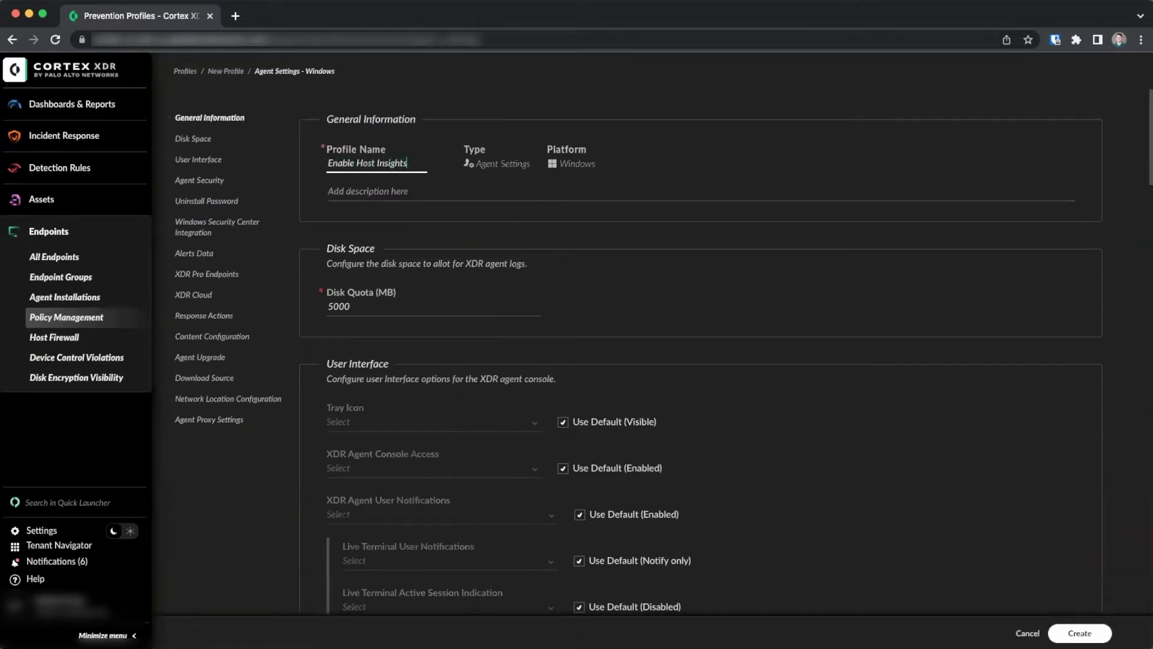
pyautogui.scroll(-2, 592, 409)
pyautogui.scroll(-20, 592, 410)
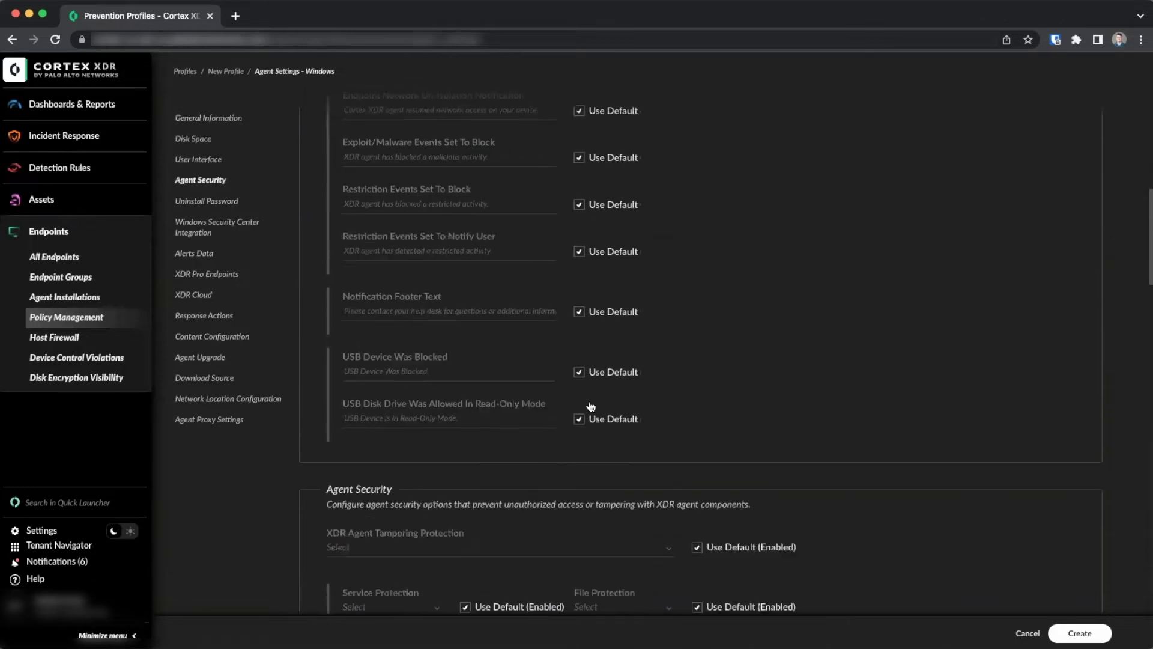
pyautogui.scroll(-5, 586, 405)
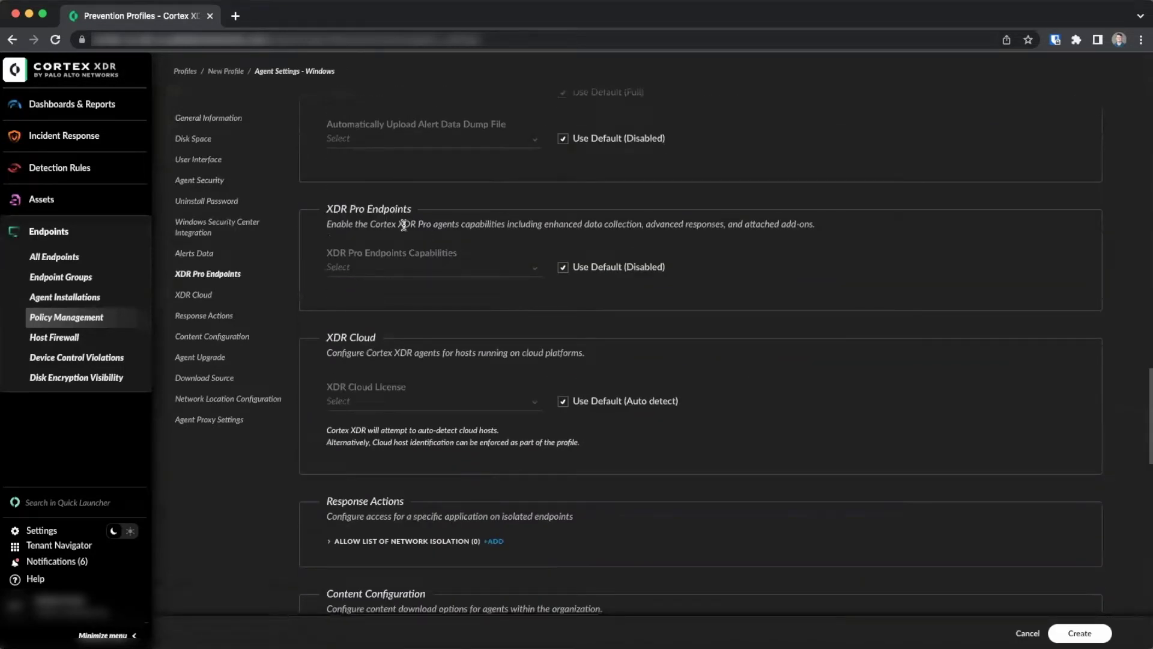
pyautogui.click(563, 268)
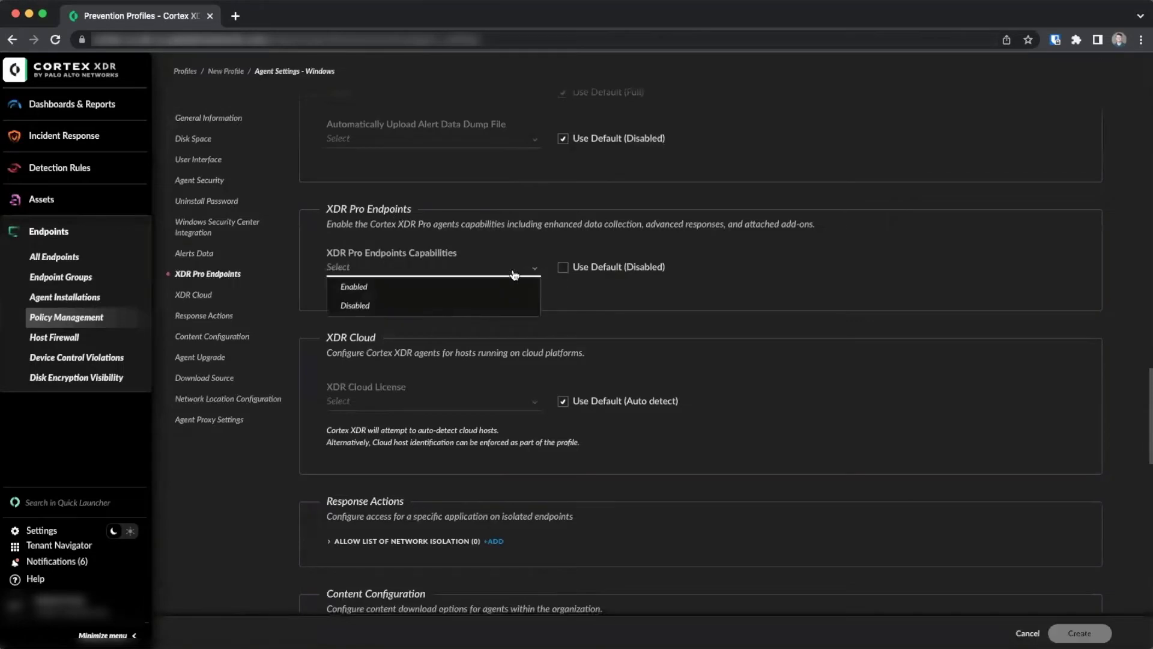
pyautogui.click(479, 286)
# - Override the default to set Host Insights capabilities to Enabled, and create the profile
pyautogui.scroll(-2, 474, 294)
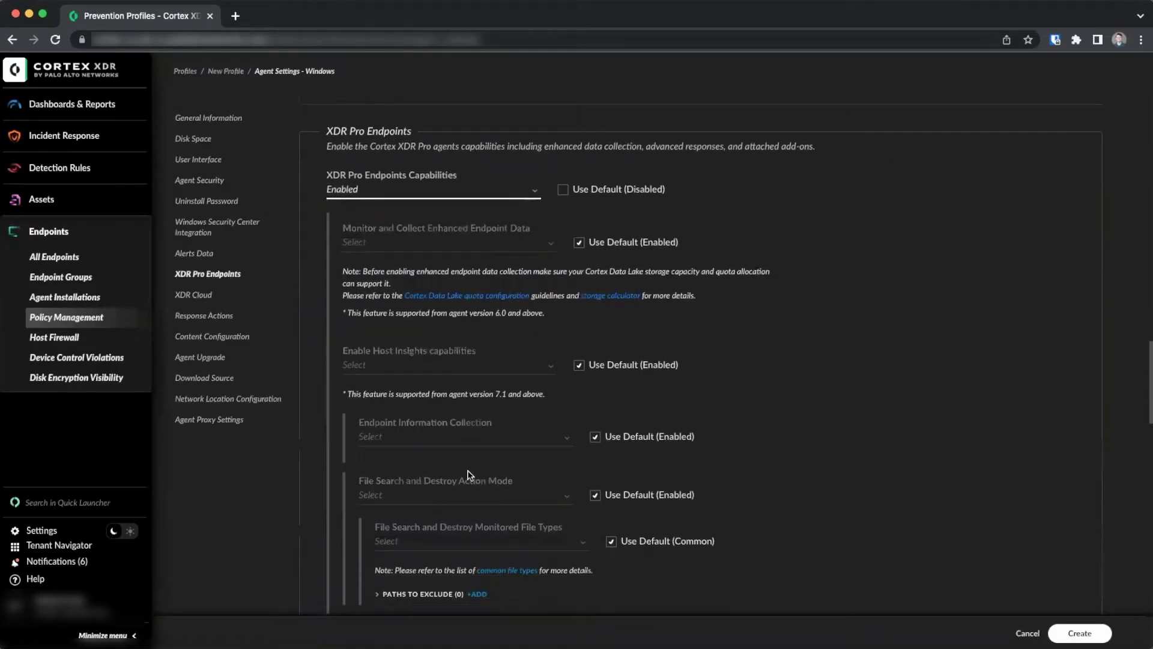
pyautogui.scroll(-1, 474, 484)
pyautogui.click(343, 339)
pyautogui.moveTo(343, 339); pyautogui.dragTo(476, 340)
pyautogui.click(481, 353)
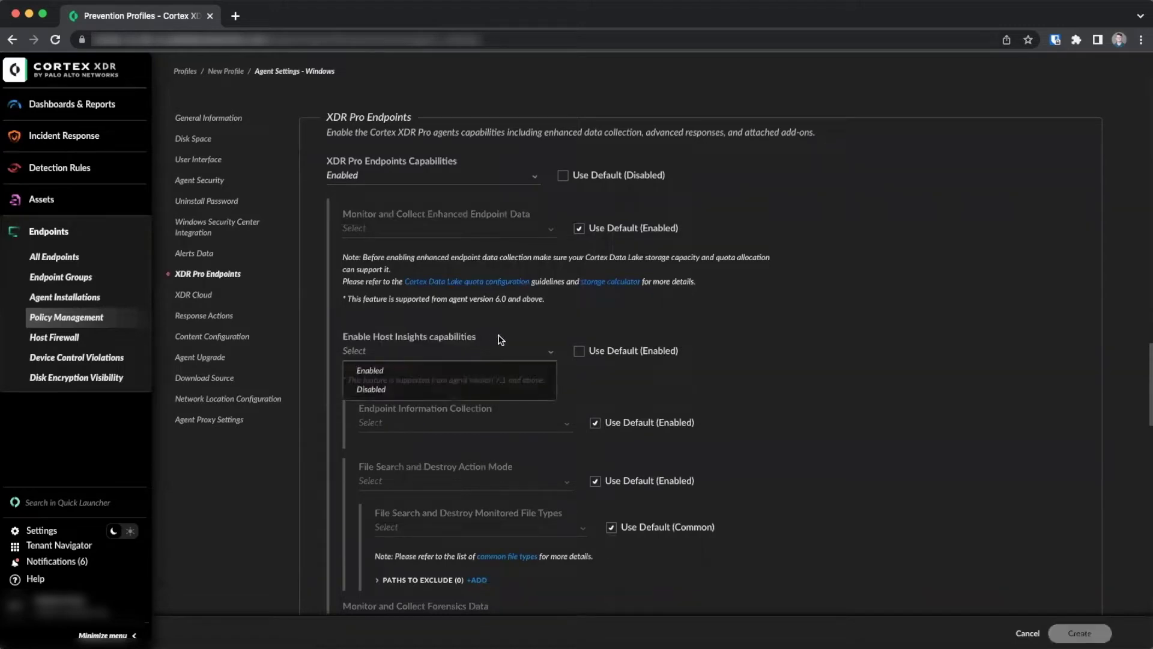
pyautogui.click(532, 356)
pyautogui.click(532, 356)
pyautogui.click(519, 374)
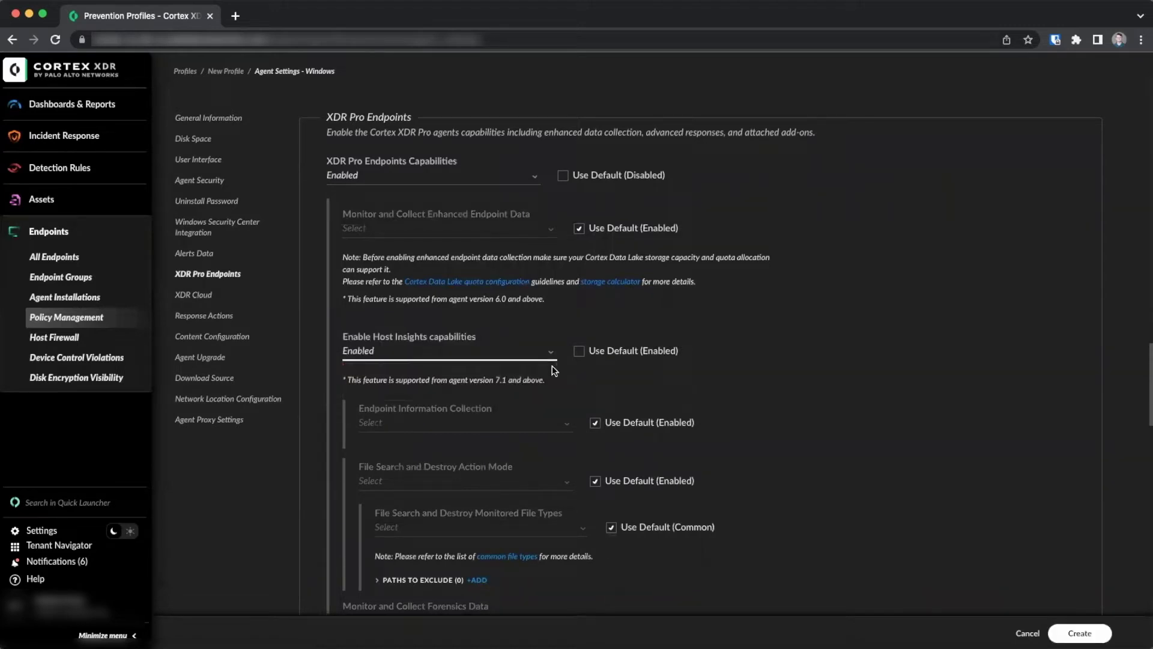
pyautogui.click(1079, 633)
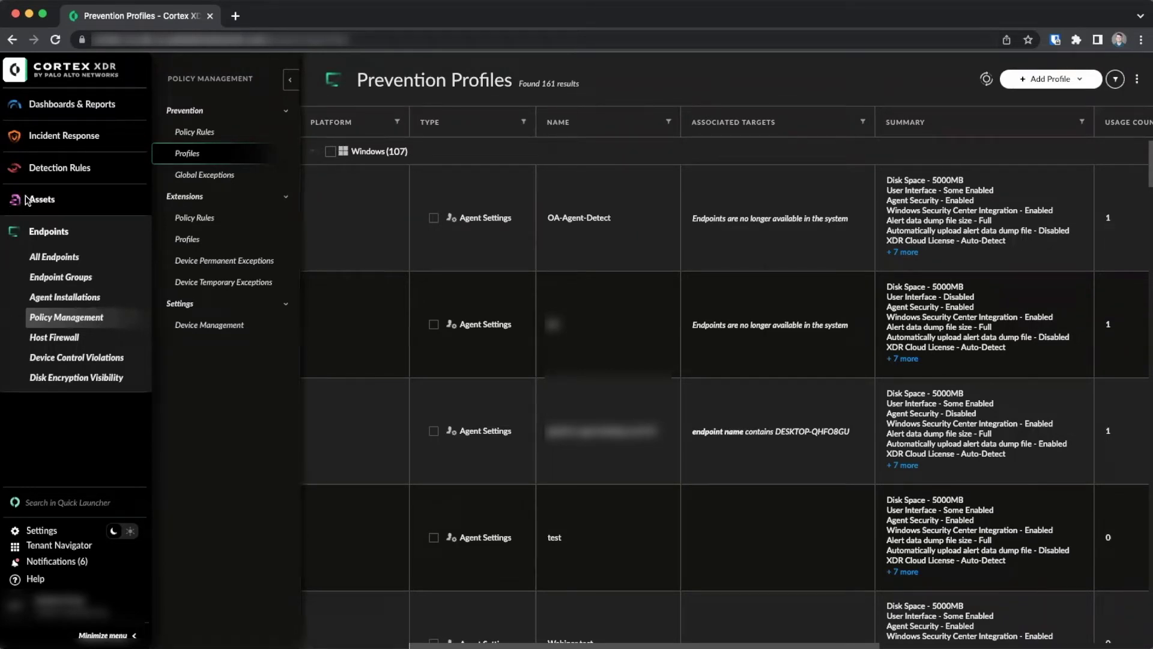
# - Open Incident Response > Investigation > Host Inventory, landing on the Accessibility page
pyautogui.moveTo(45, 138)
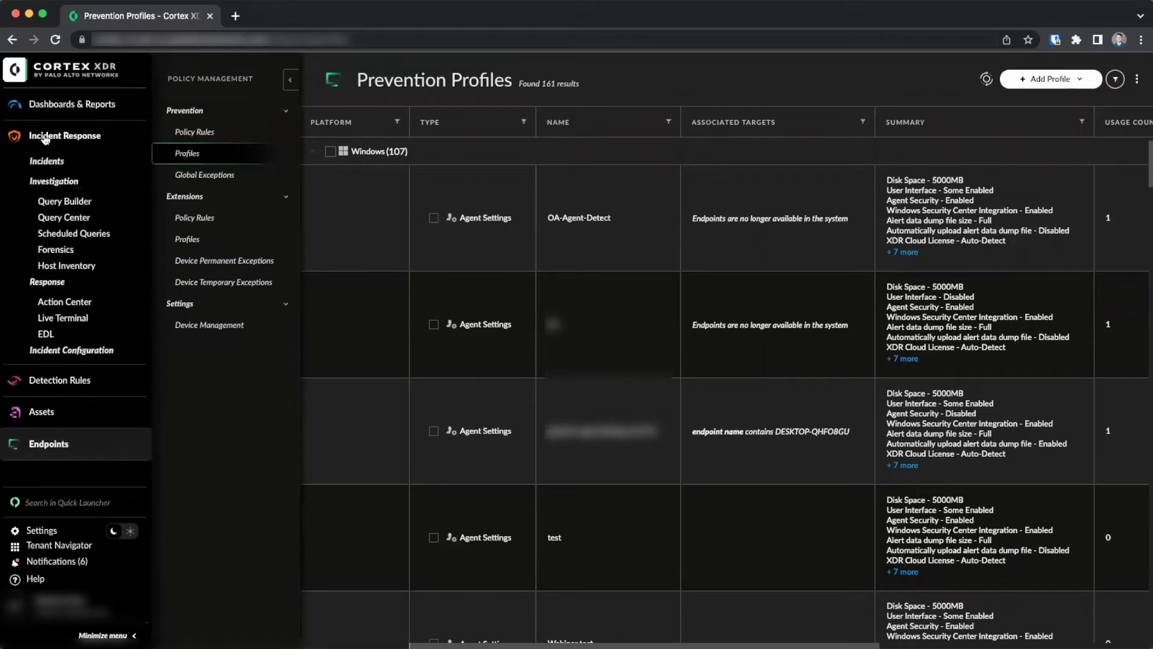
pyautogui.click(63, 268)
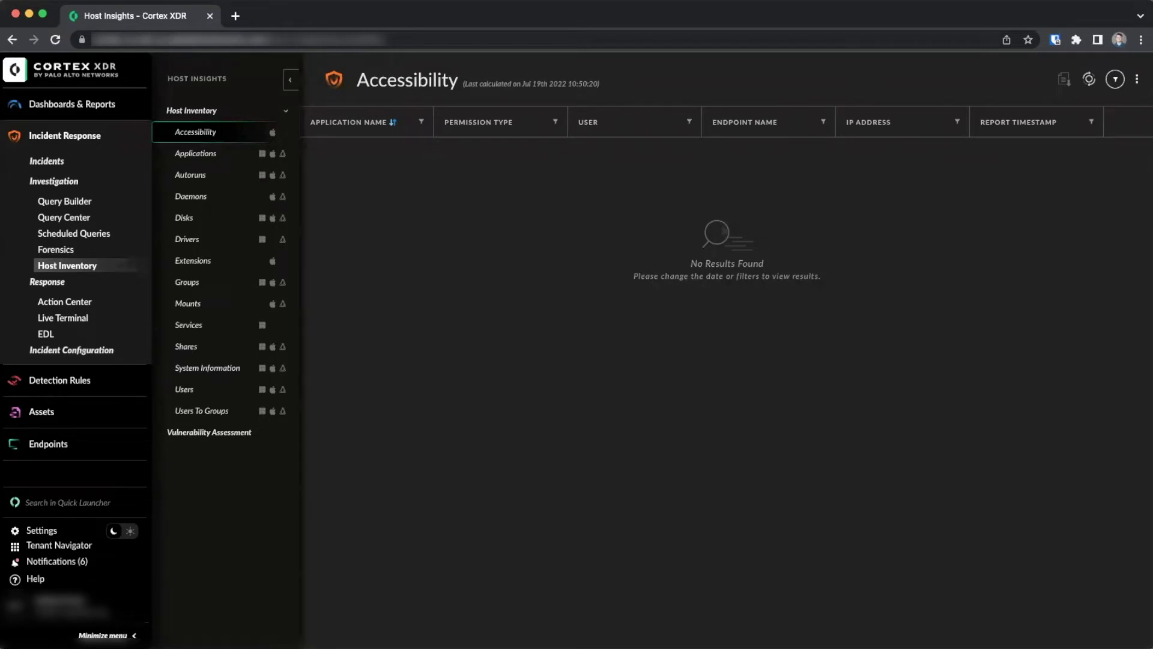
# - Show the Vulnerability Assessment page listing 2,463 CVEs on endpoints
pyautogui.click(220, 440)
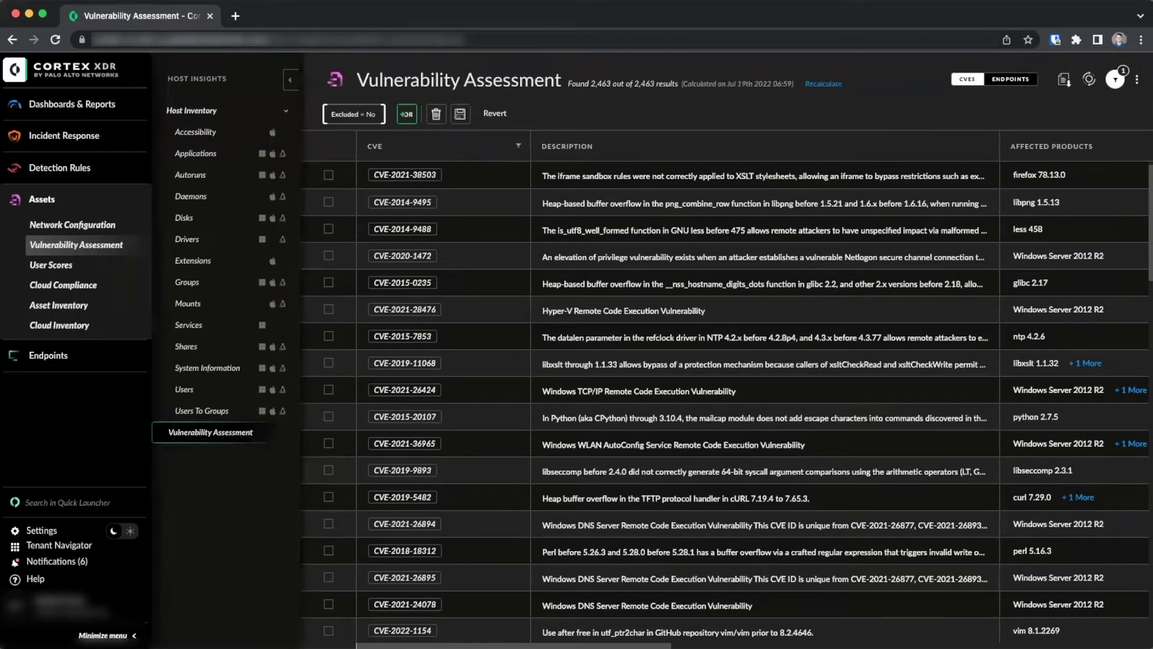
# - View the Users inventory, then the Users To Groups table with 418 results
pyautogui.click(180, 392)
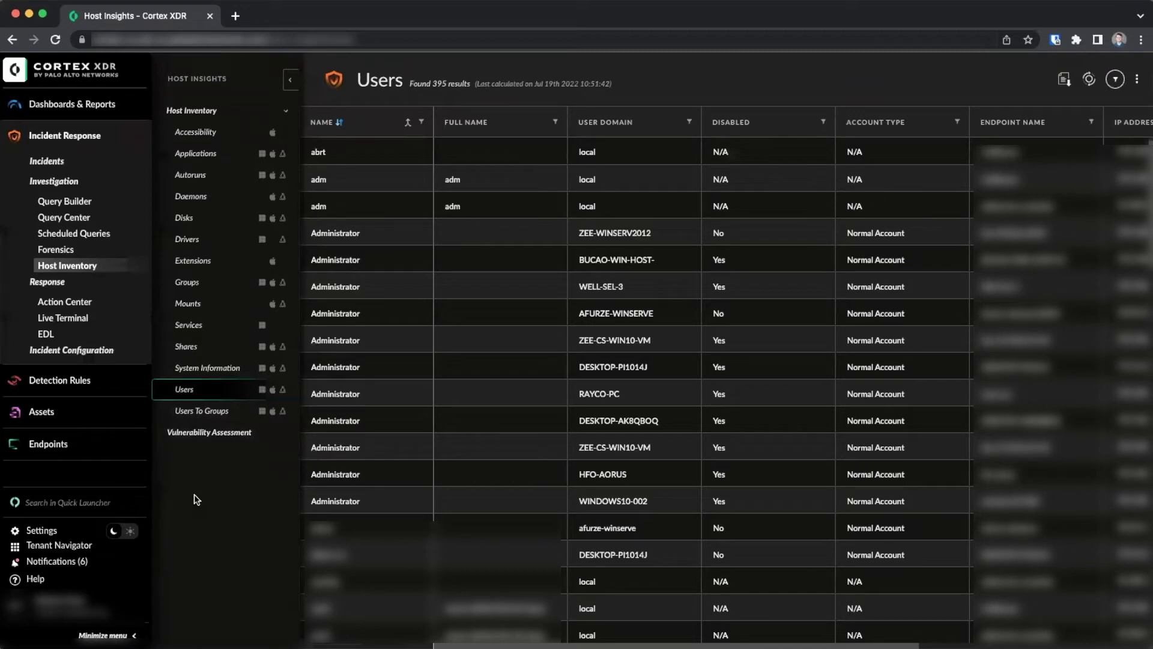
pyautogui.click(213, 413)
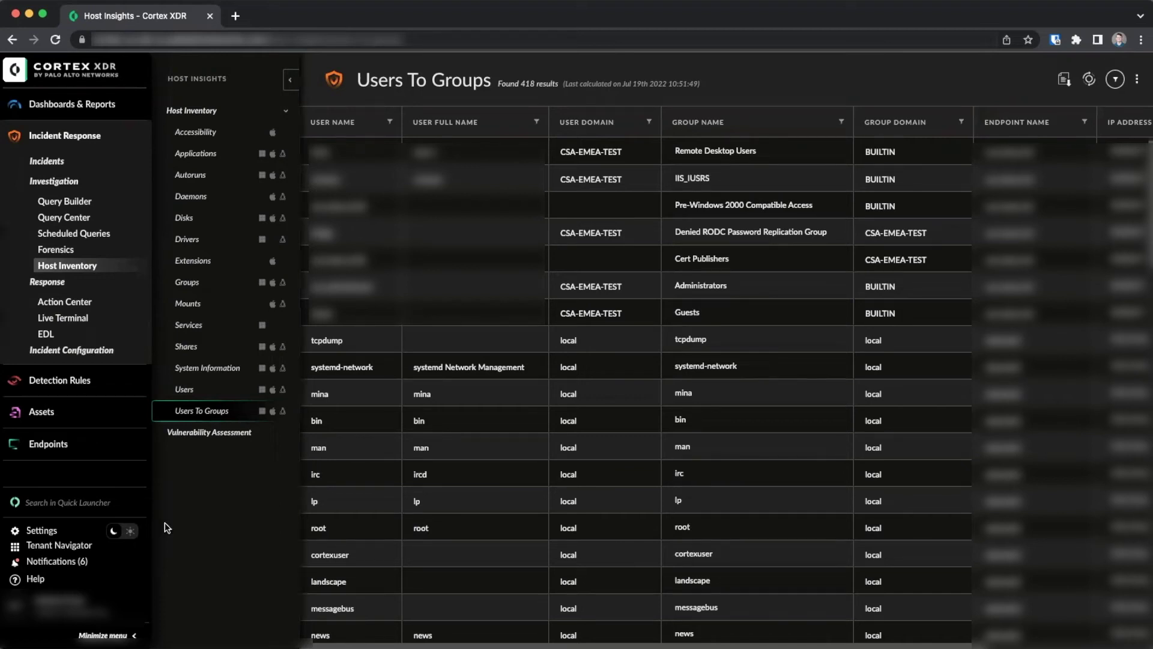
# - Browse the Applications inventory of 3,032 apps with versions, severity scores and CVEs
pyautogui.click(215, 155)
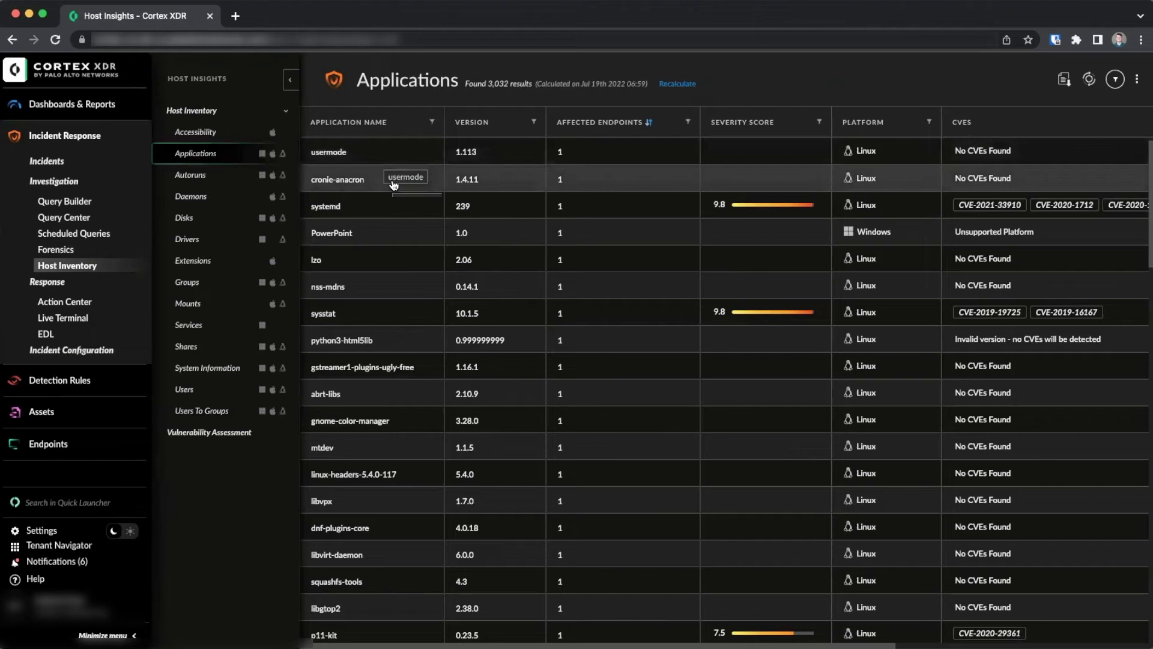
pyautogui.scroll(-4, 392, 175)
pyautogui.scroll(-9, 392, 188)
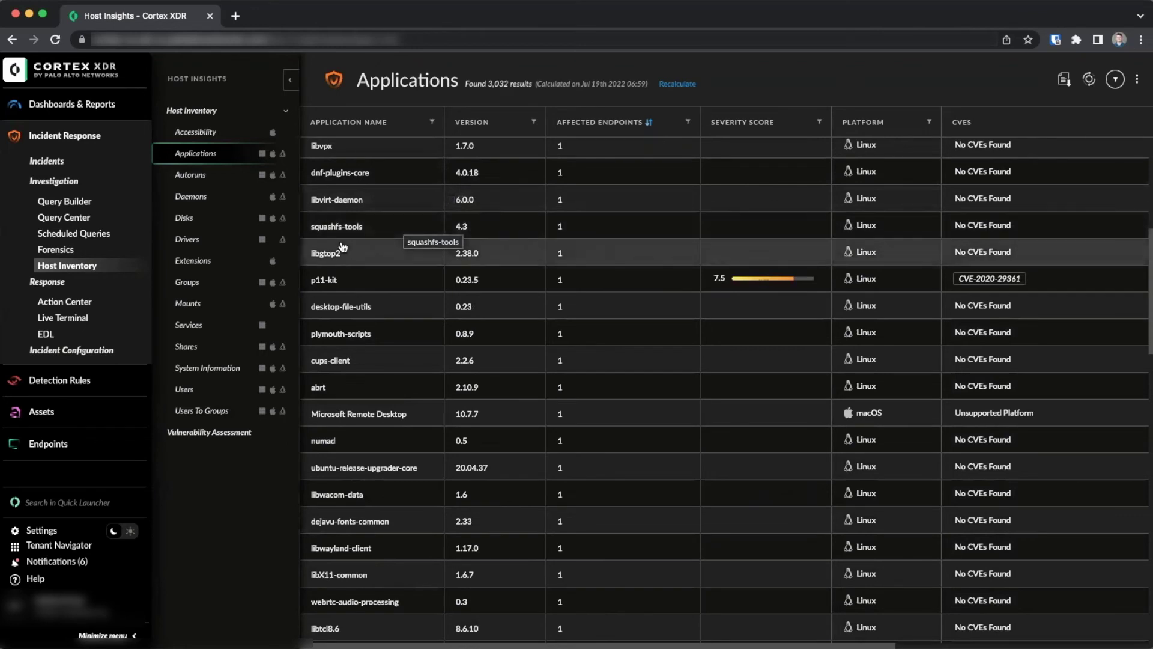
pyautogui.scroll(6, 726, 388)
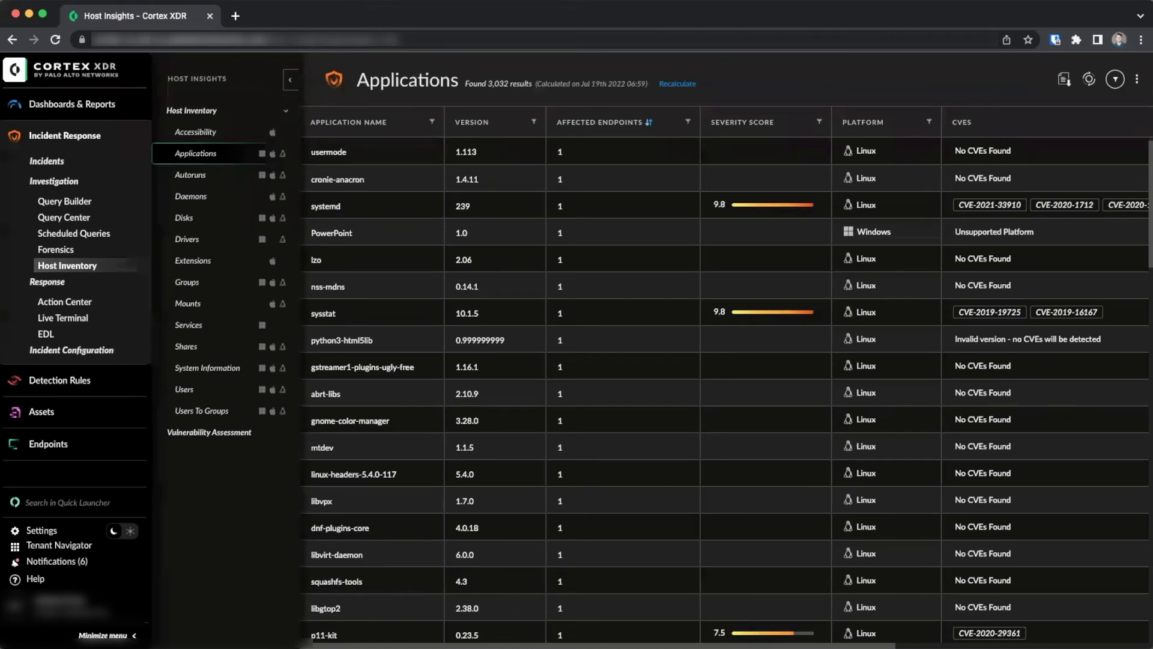
# - Filter the Users inventory's Disabled column to No
pyautogui.click(184, 393)
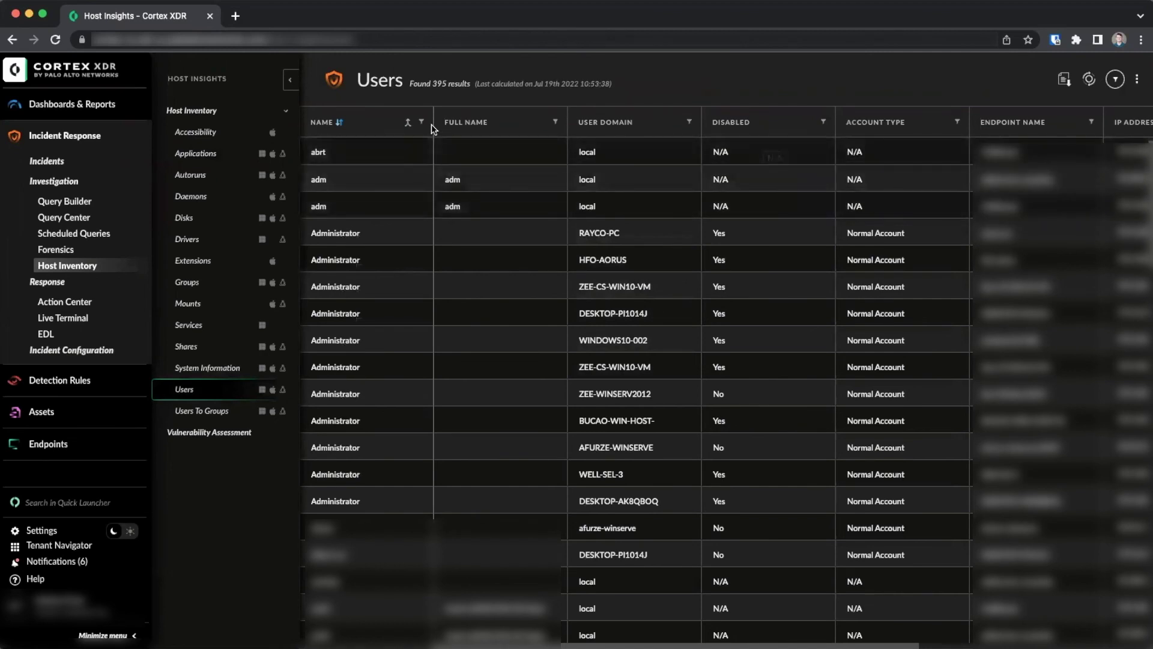
pyautogui.click(822, 124)
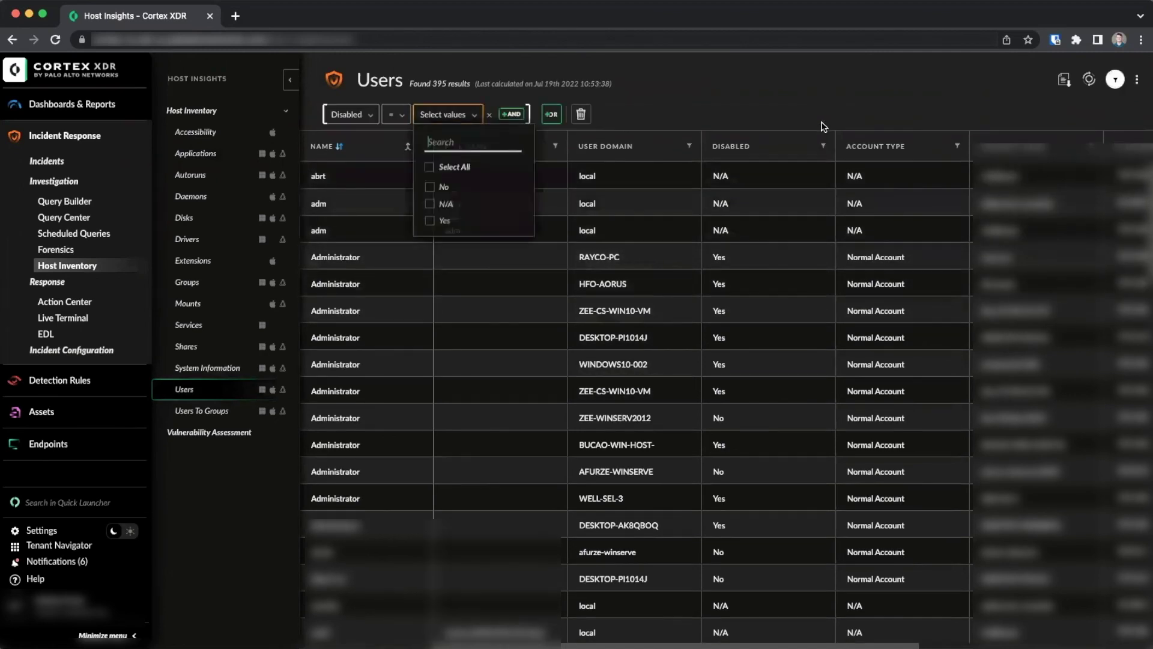
pyautogui.click(456, 188)
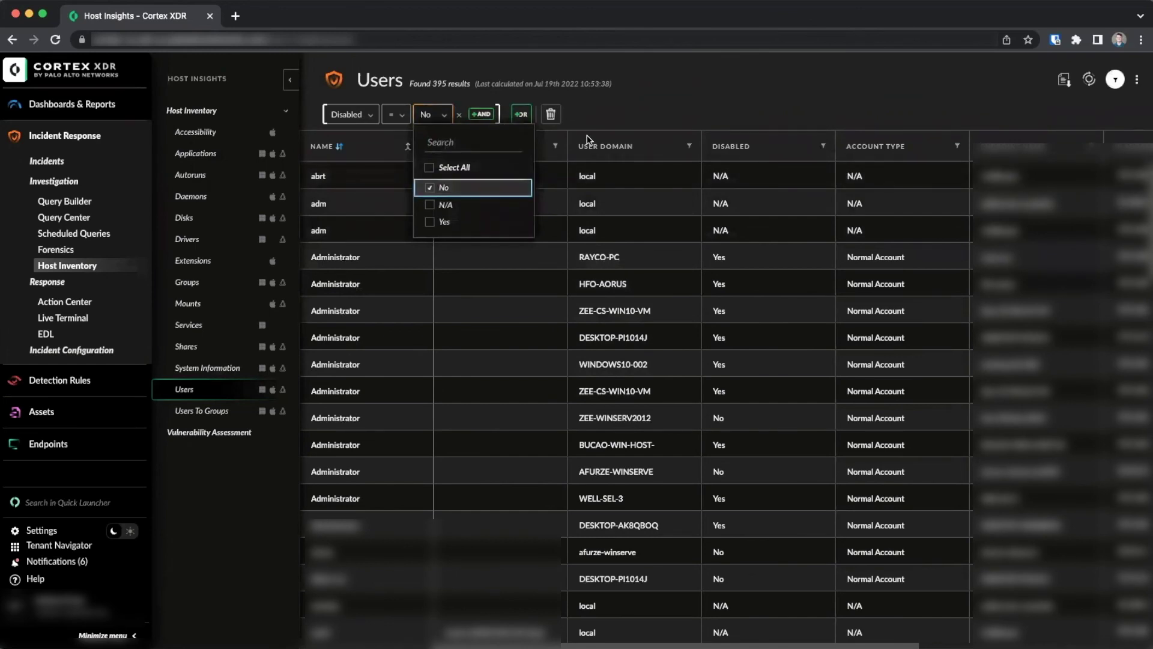
pyautogui.click(622, 117)
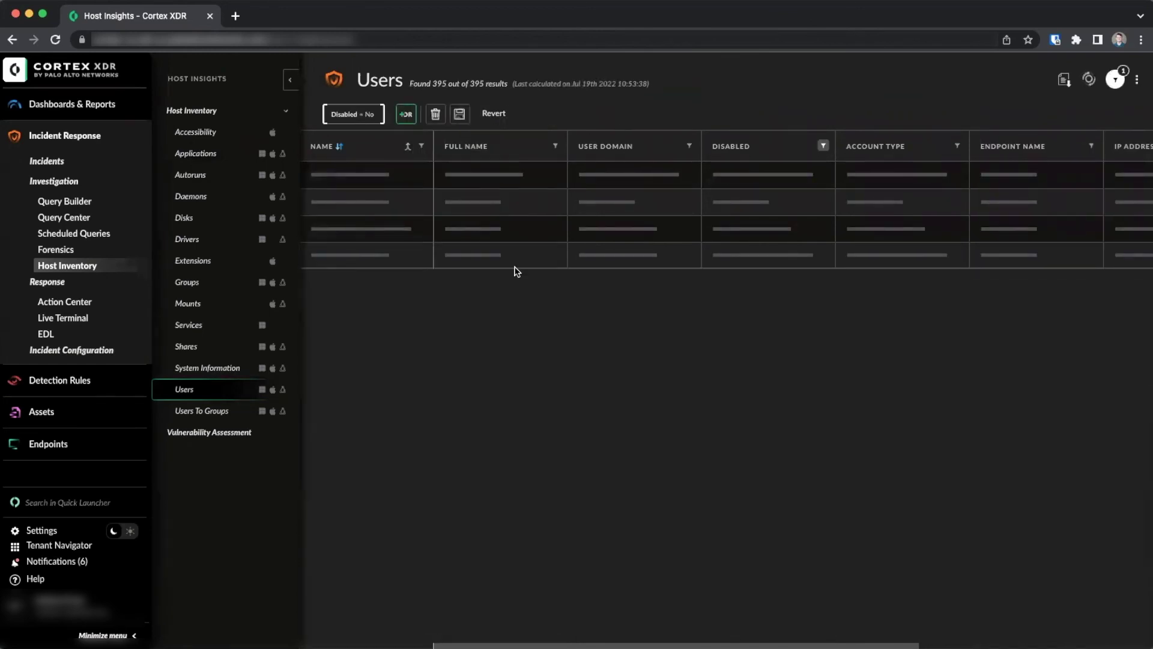